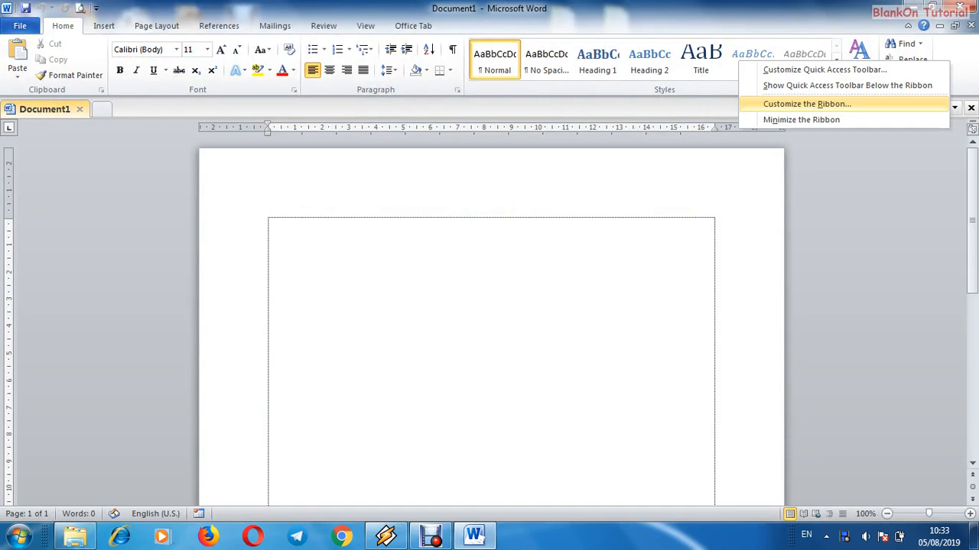
Add the Tabs... command from All Commands to the Quick Access Toolbar for all documents.
left_click(807, 104)
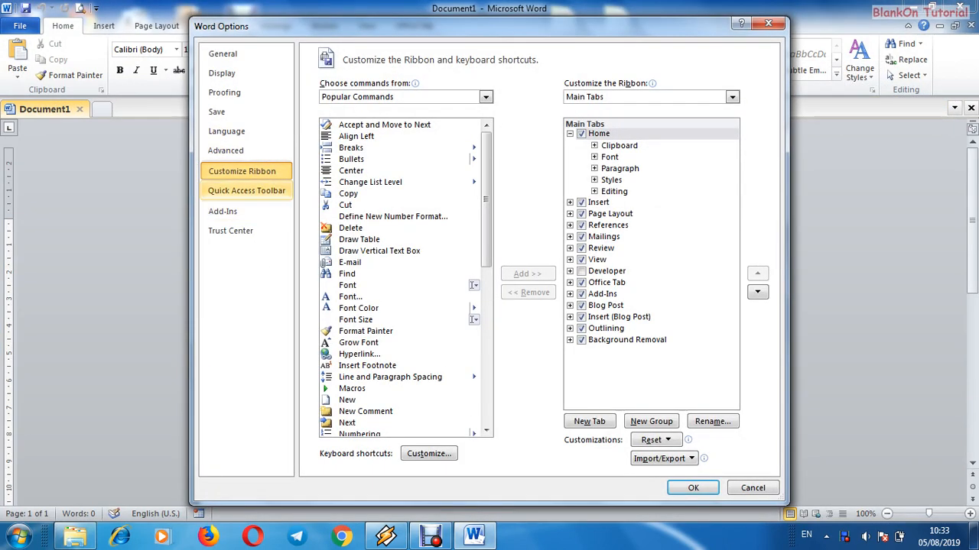
left_click(246, 190)
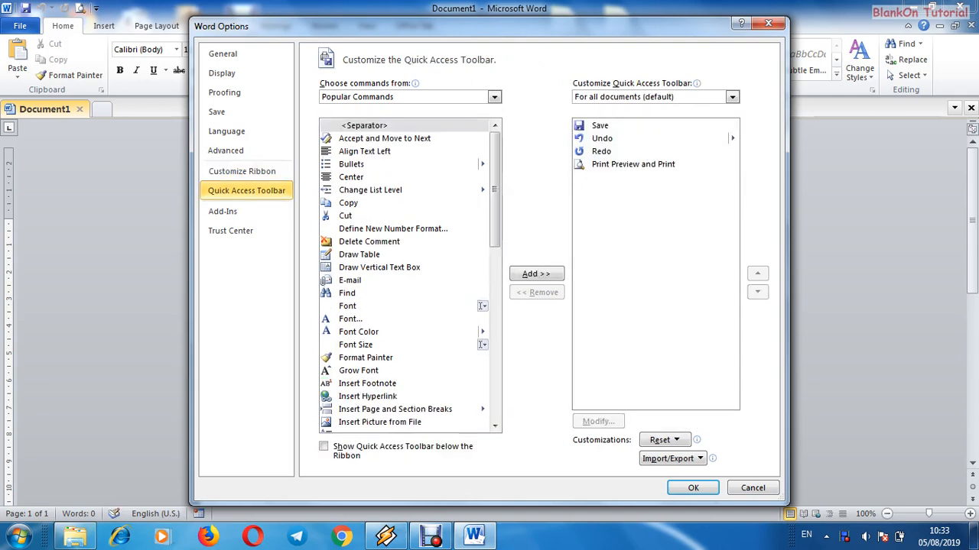
left_click(494, 97)
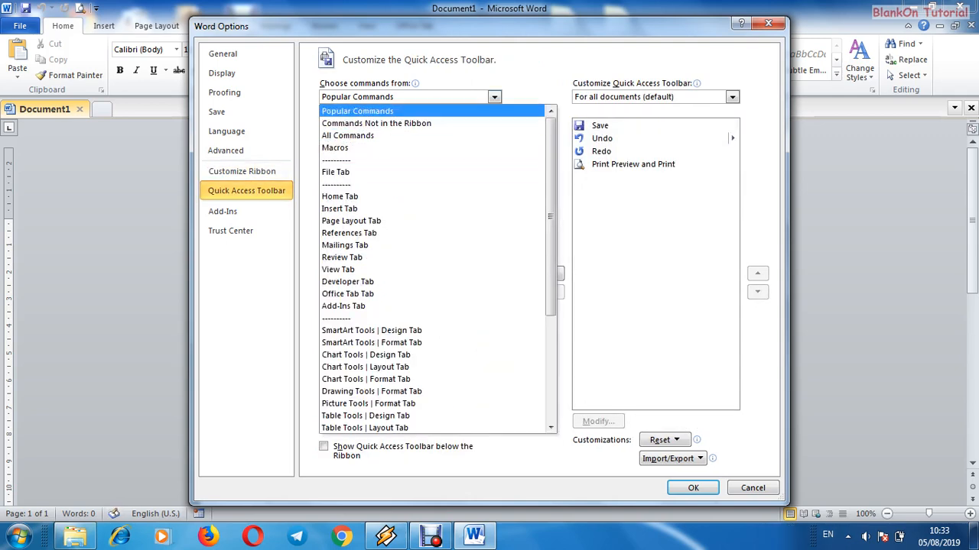
left_click(348, 136)
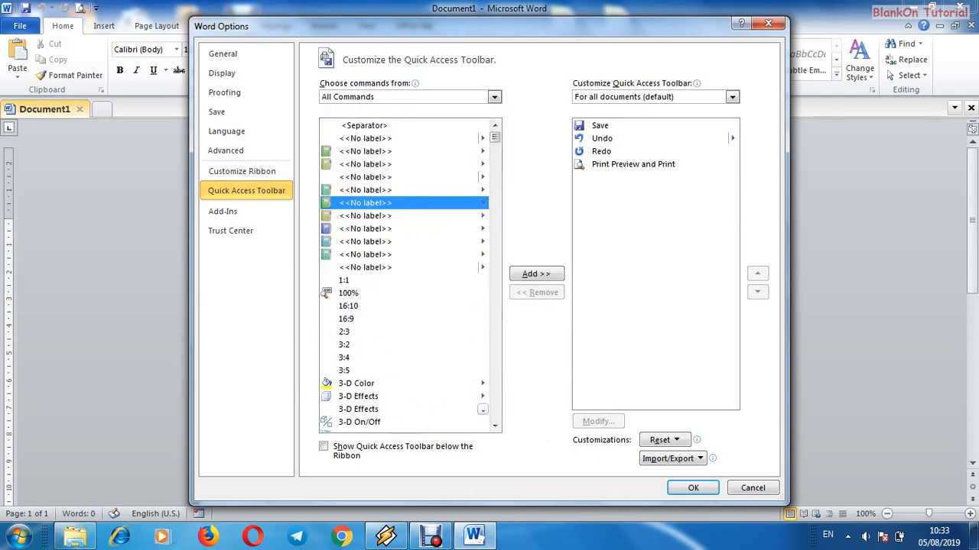
key("t")
scroll(480, 318, "down", 5)
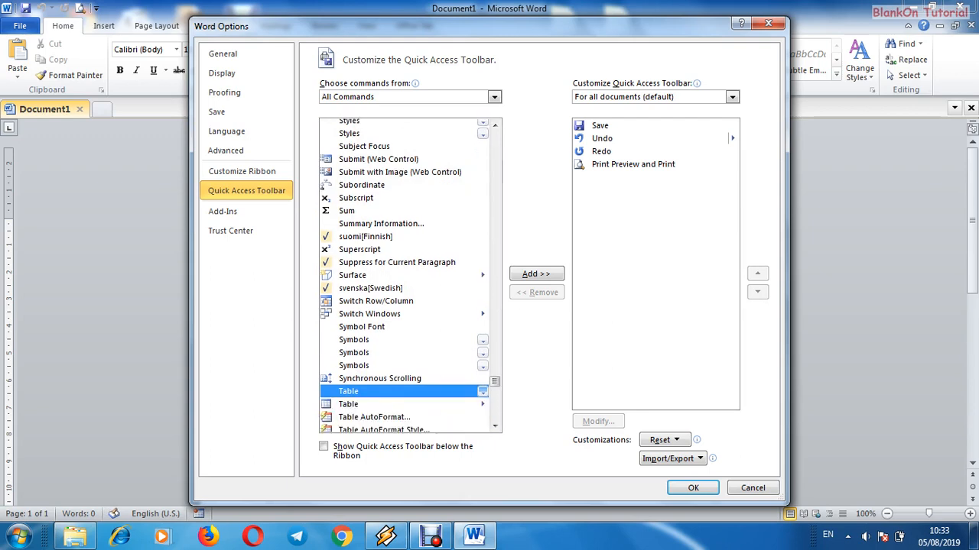
scroll(410, 275, "down", 4)
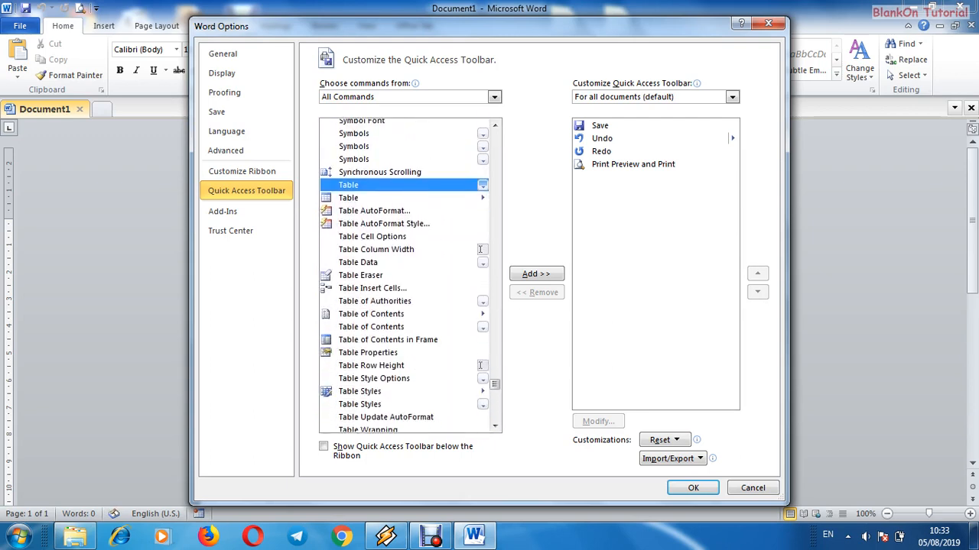
left_click(404, 386)
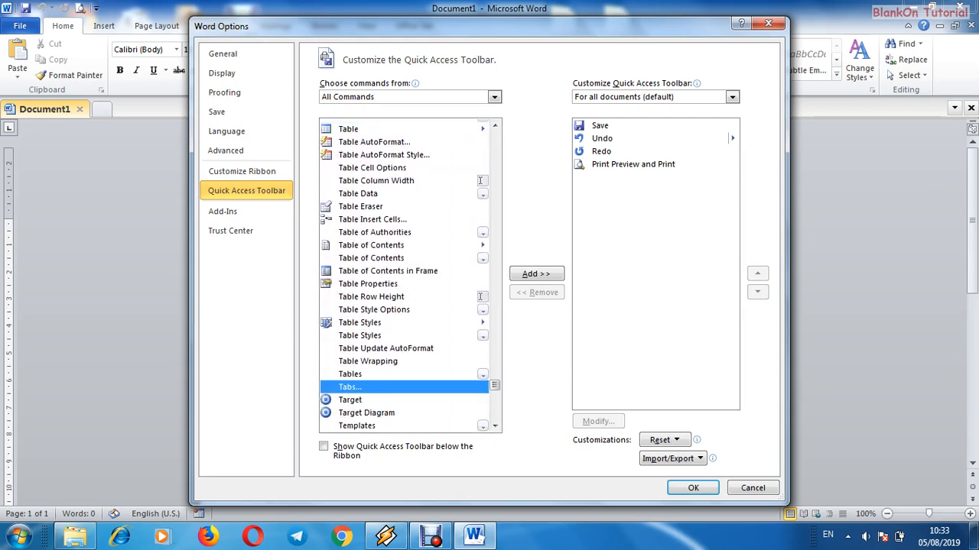
left_click(536, 274)
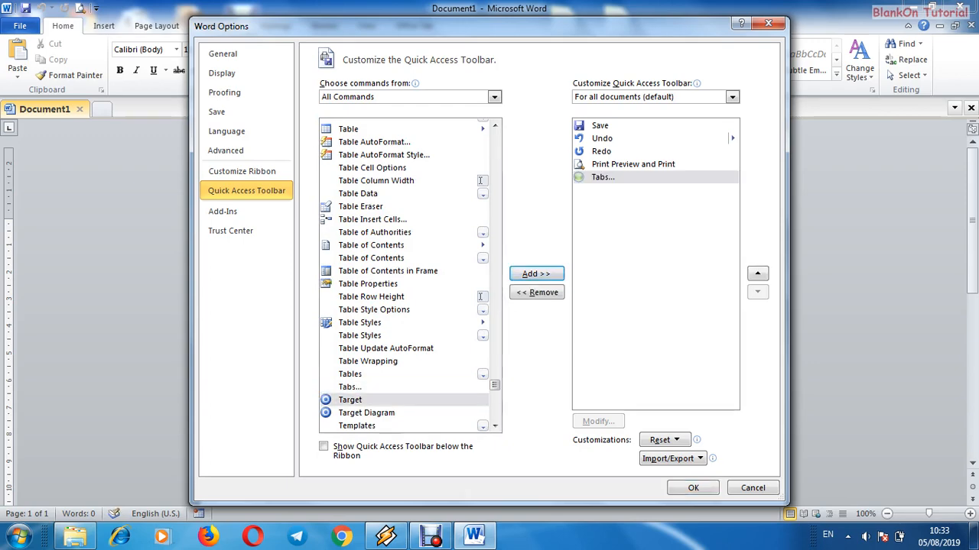
left_click(693, 488)
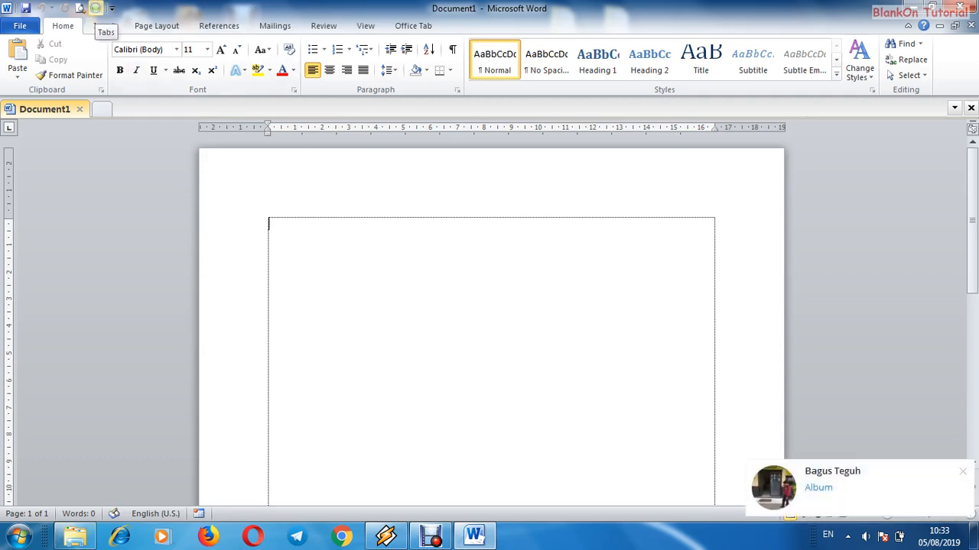
Set a left tab stop at 18 cm with dotted leader 2 and insert a tab on the first line.
left_click(95, 8)
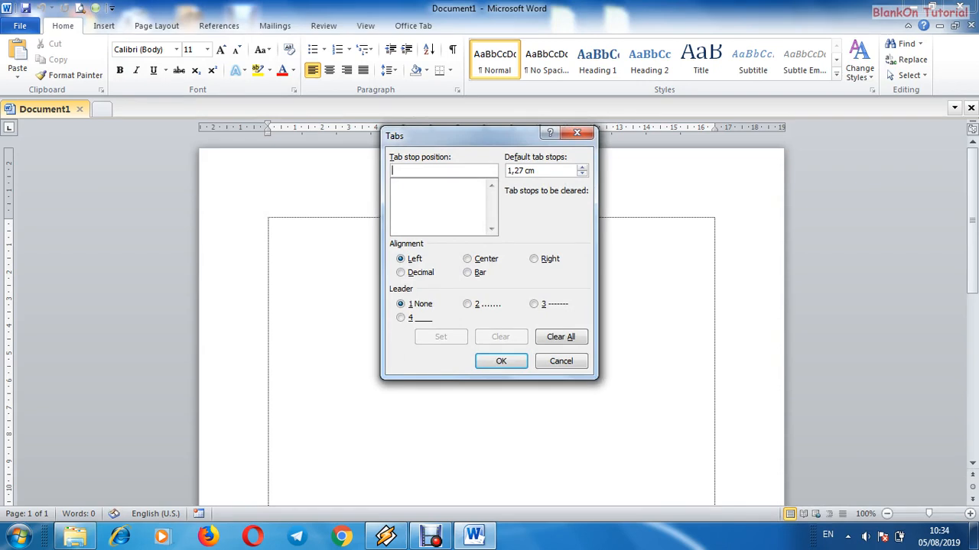
type("18")
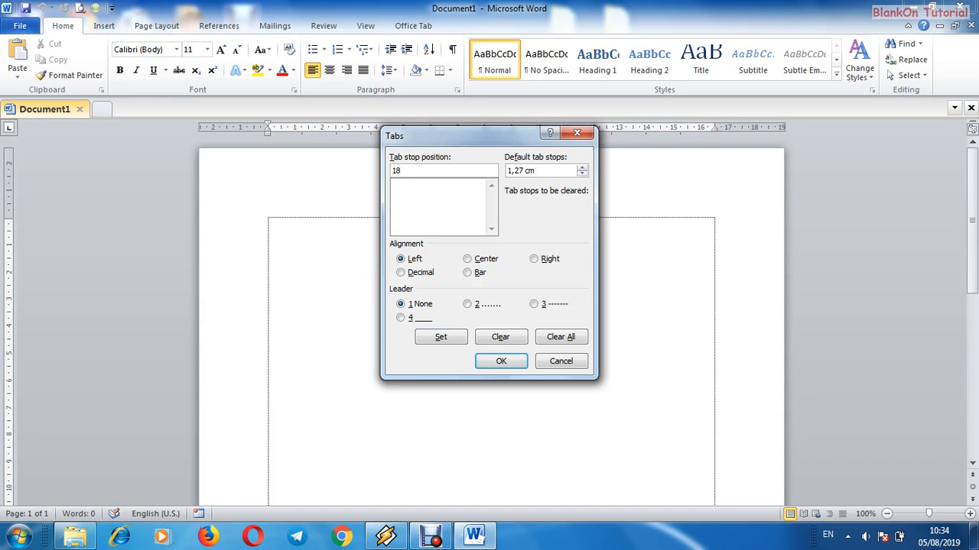
left_click(468, 304)
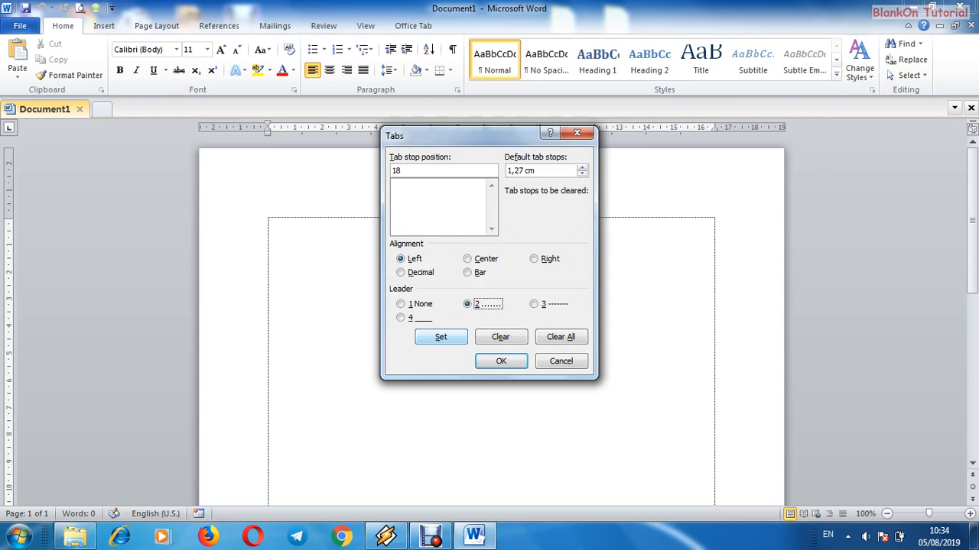
left_click(441, 337)
left_click(501, 361)
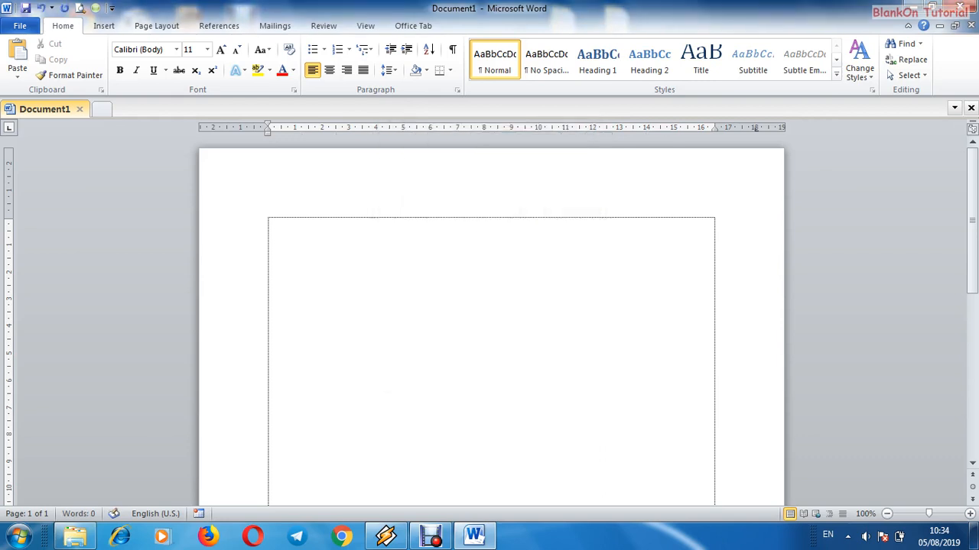
key("Tab")
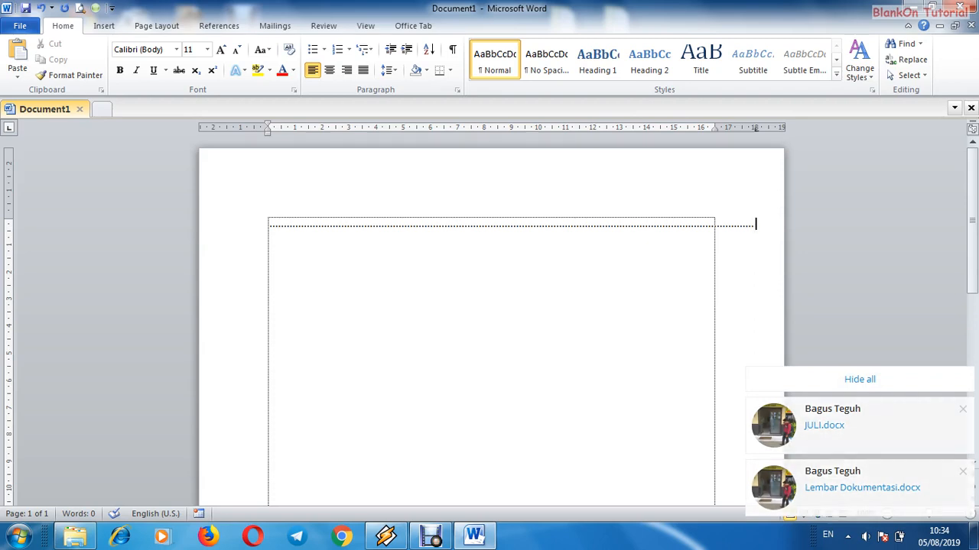
Add a left tab stop at 15 cm and give it dotted leader 2.
left_click(674, 128)
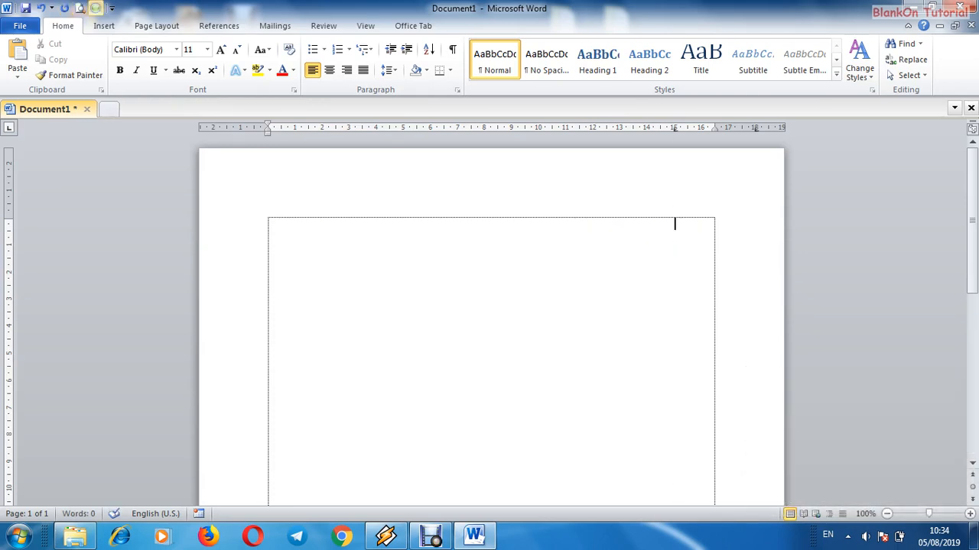
double_click(674, 129)
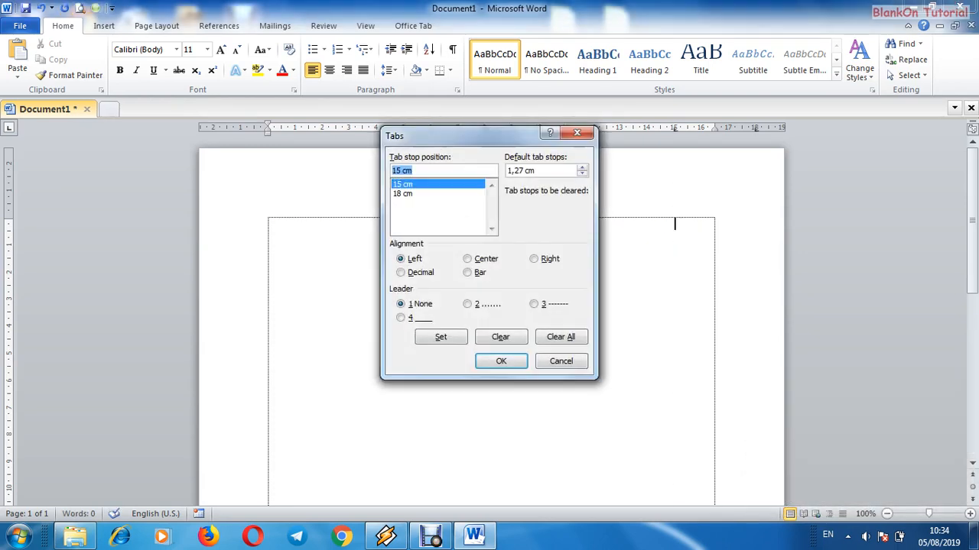
left_click(441, 337)
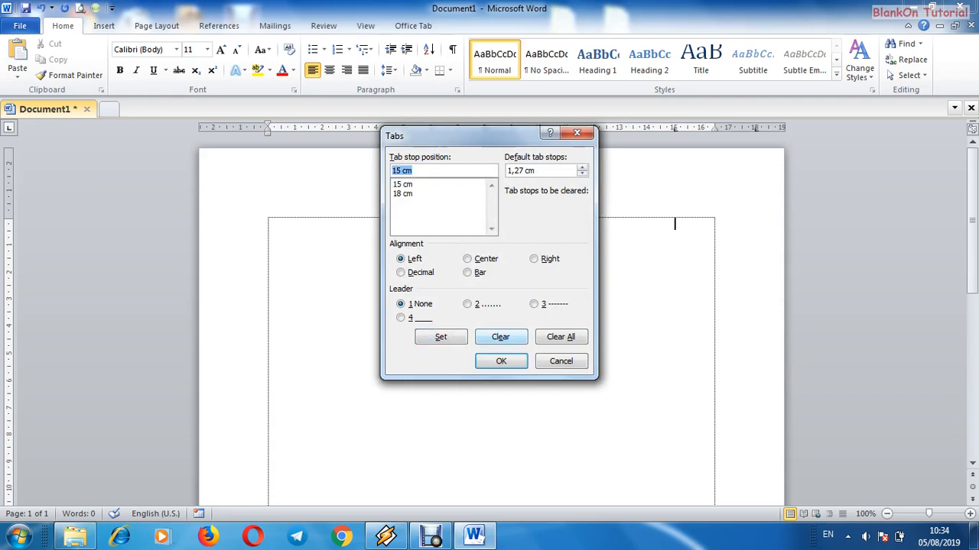
key("alt+2")
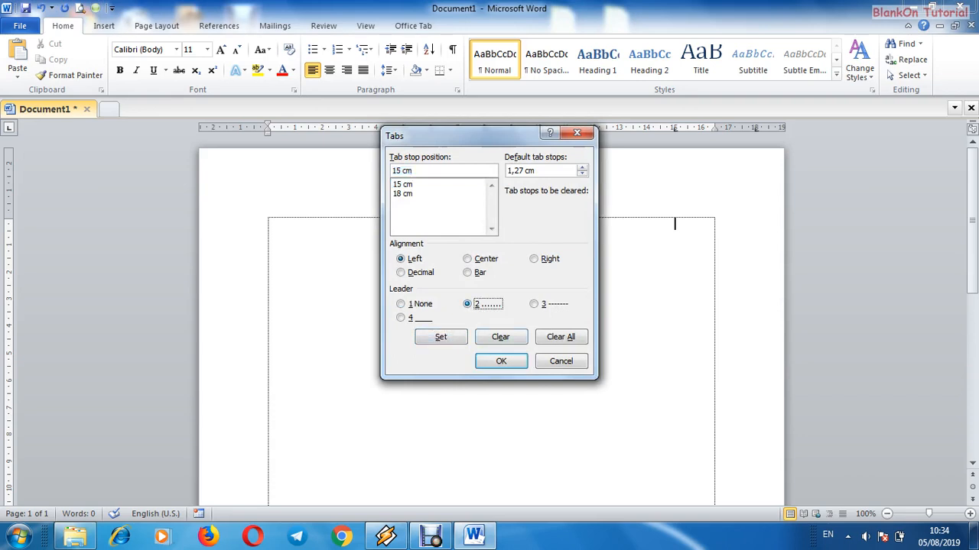
left_click(403, 185)
key("alt+2")
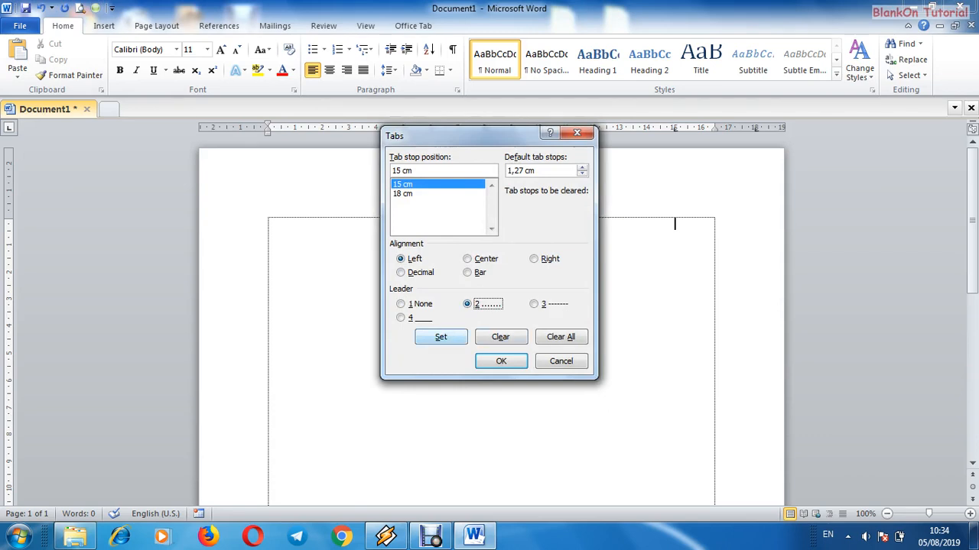
key("alt+s")
key("Return")
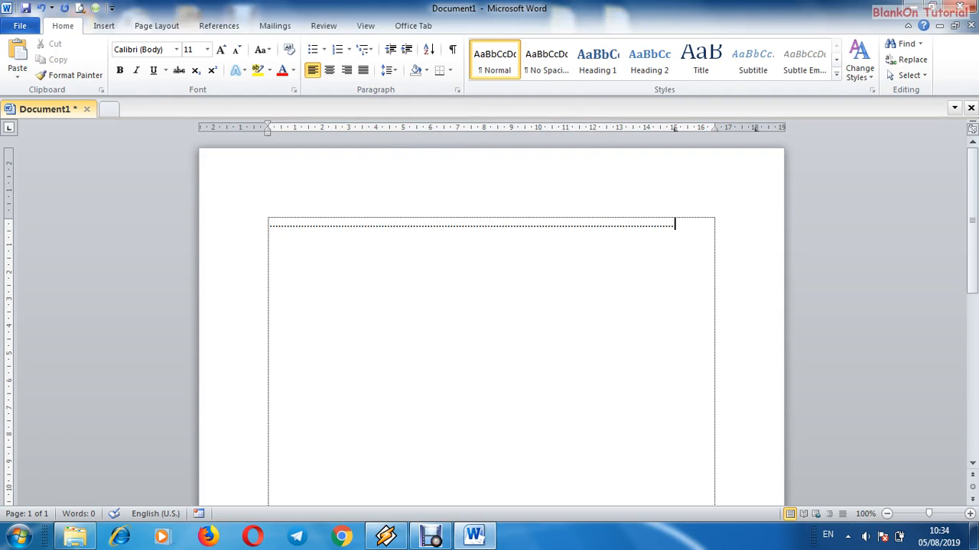
Delete the dotted leader line from the first line of the page.
key("Return")
key("BackSpace")
left_click_drag(677, 228, 292, 229)
key("BackSpace")
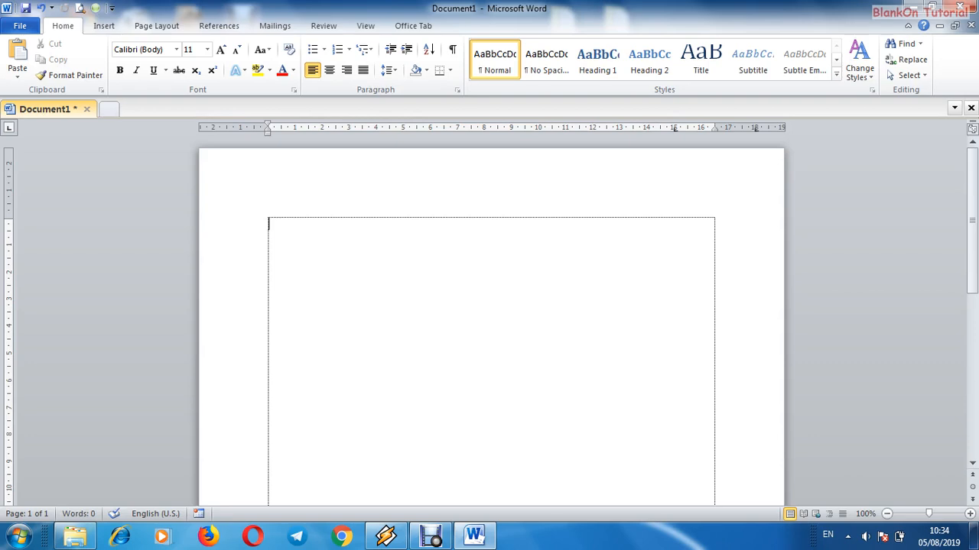
Enter the title DAFTAR ISI and the word Halaman on the line below it.
type("DAFTAR ISI")
key("Return")
left_click_drag(269, 225, 305, 225)
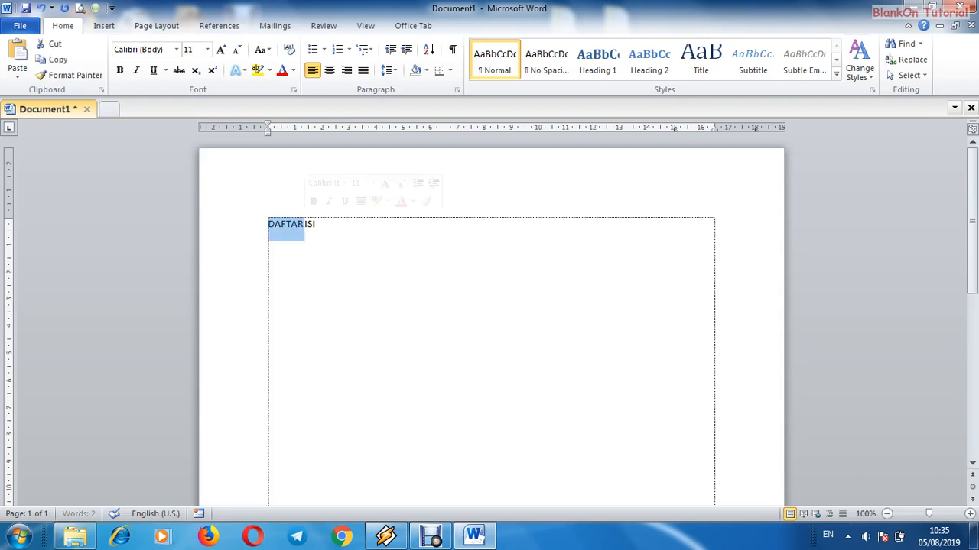
left_click(269, 248)
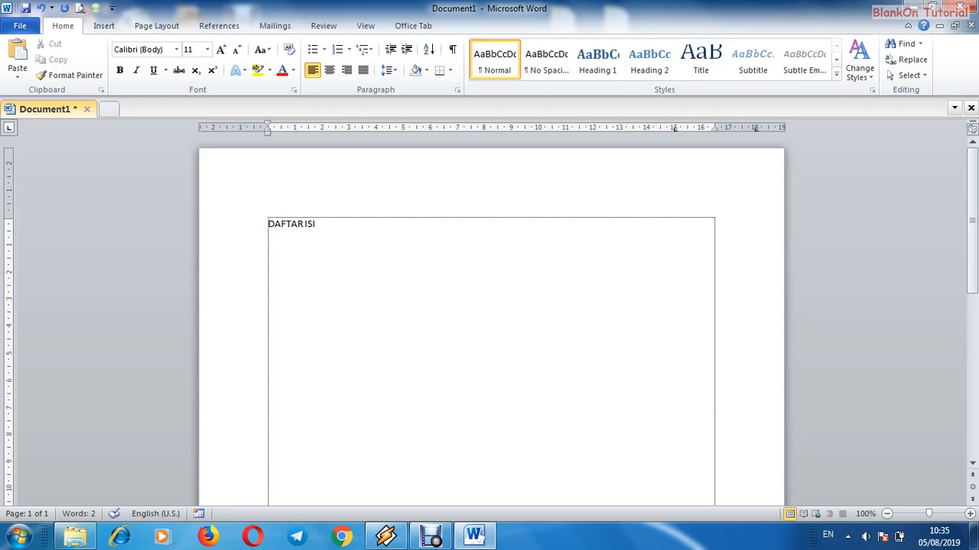
type("Halaman")
key("Return")
Center the DAFTAR ISI title and right-align the Halaman line.
left_click_drag(268, 224, 323, 229)
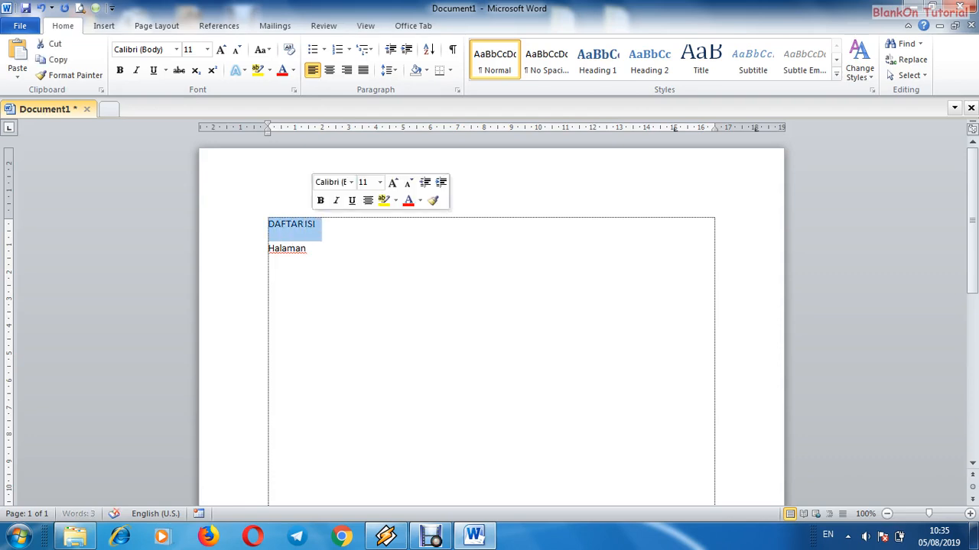
left_click(330, 69)
left_click_drag(268, 249, 312, 253)
left_click(346, 69)
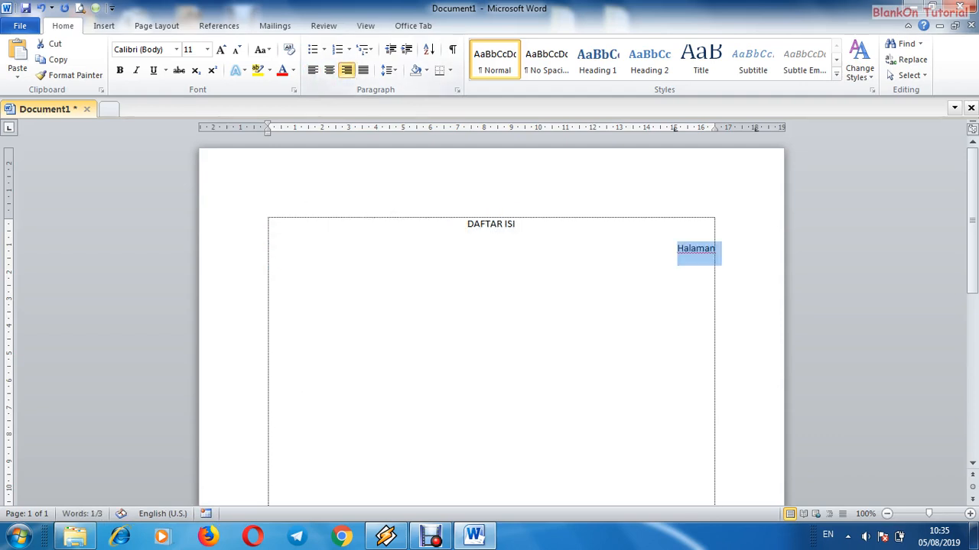
Add a left-aligned line reading KATA PENGANTAR below Halaman and extend it with the dotted tab leader.
left_click(716, 249)
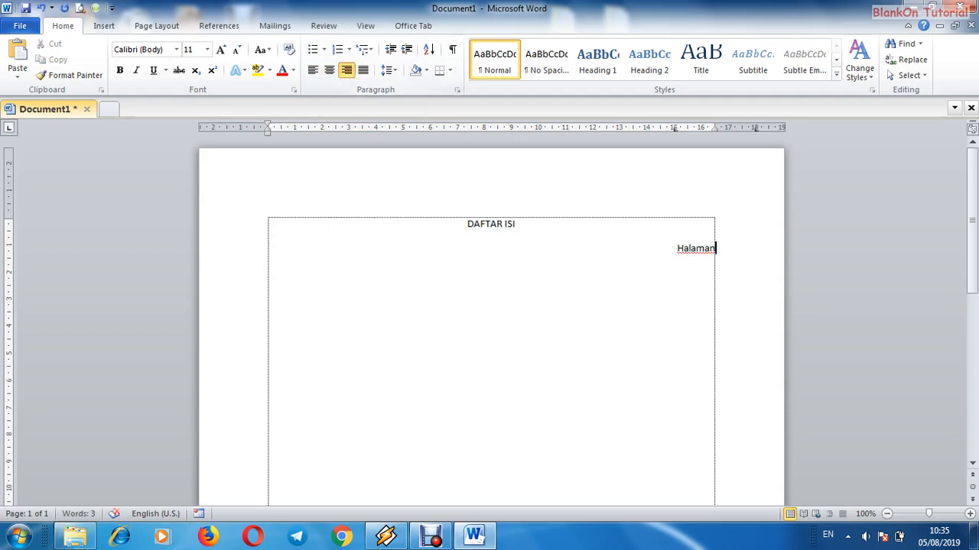
key("Return")
left_click(312, 70)
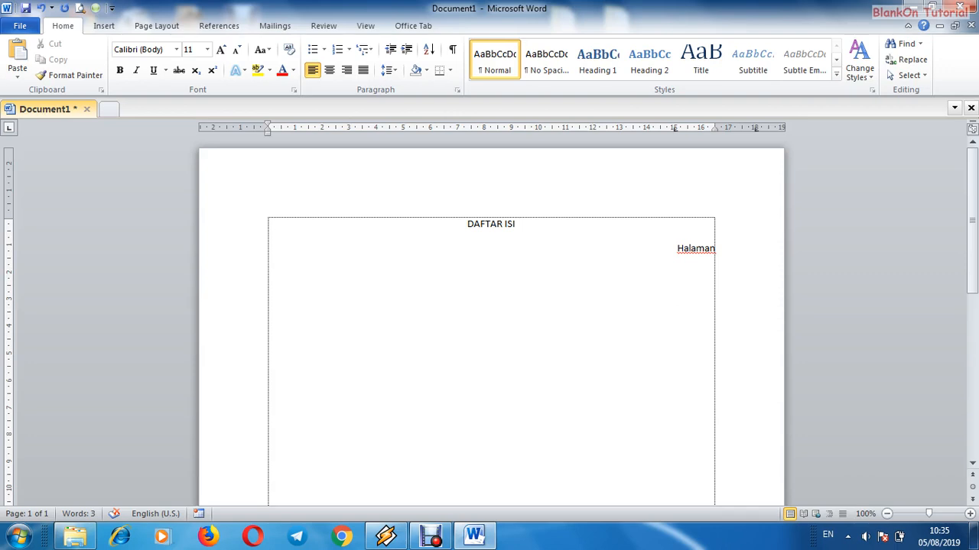
type("KATA PENGANTA")
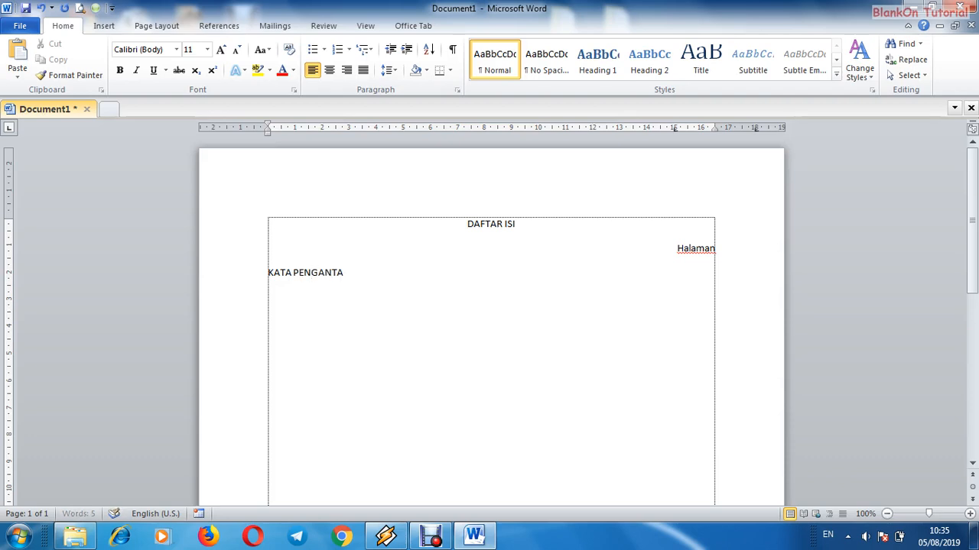
type("R")
key("Tab")
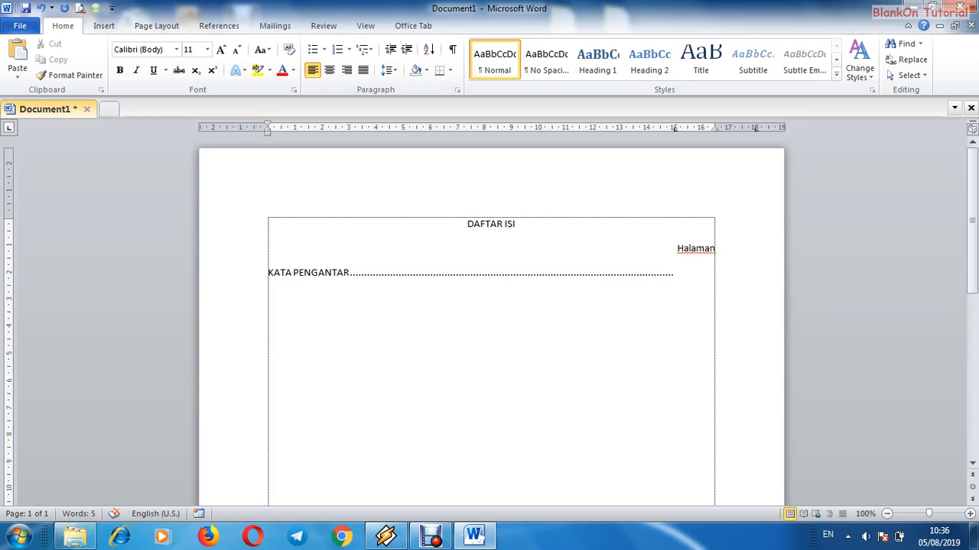
Add a left tab stop at about 15.5 cm and enter page number i there for KATA PENGANTAR.
type("i")
key("BackSpace")
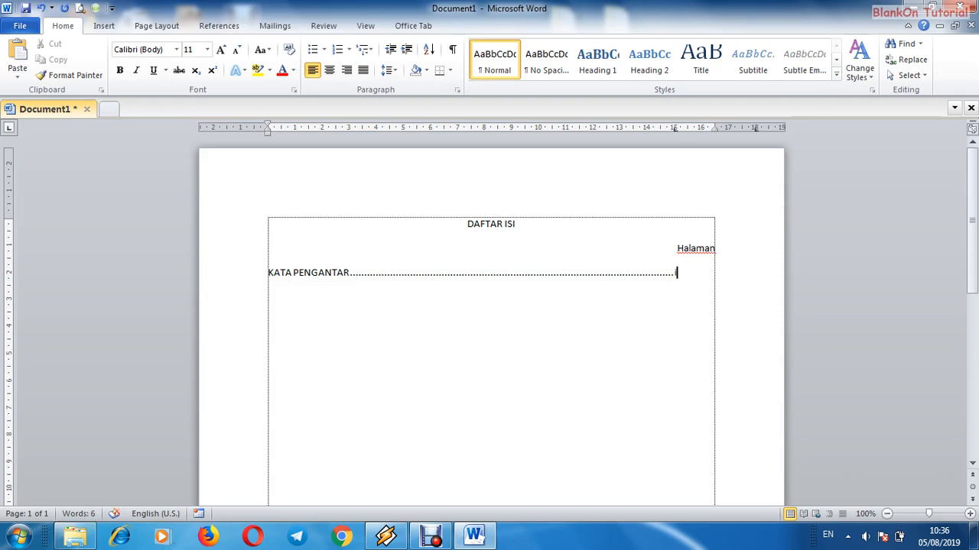
key("Return")
key("BackSpace")
key("BackSpace")
left_click(688, 129)
type("i")
key("BackSpace")
type("i")
Add the entry DAFTAR ISI on a new line with a dotted leader and page number ii.
key("Return")
type("DAFTAR ISI")
key("Tab")
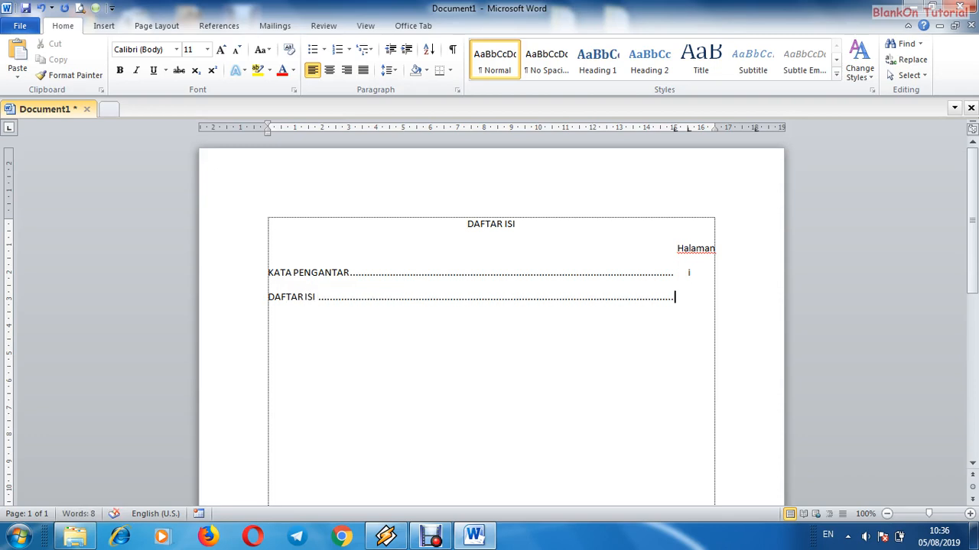
key("Tab")
type("ii")
Add the entry BAB I PENDAHULUAN on a new line with a dotted leader and page number 1.
key("Return")
type("BAB")
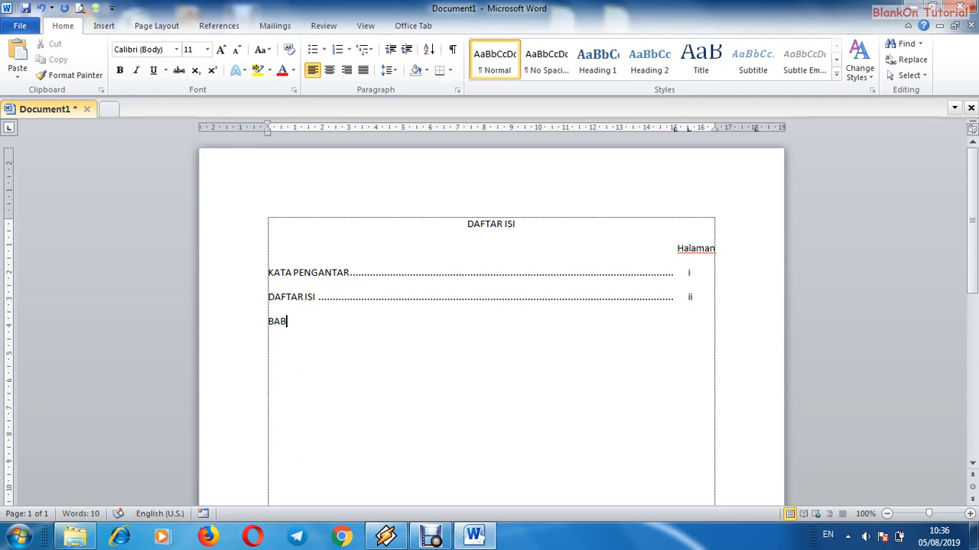
type(" I PENDAHULUAN")
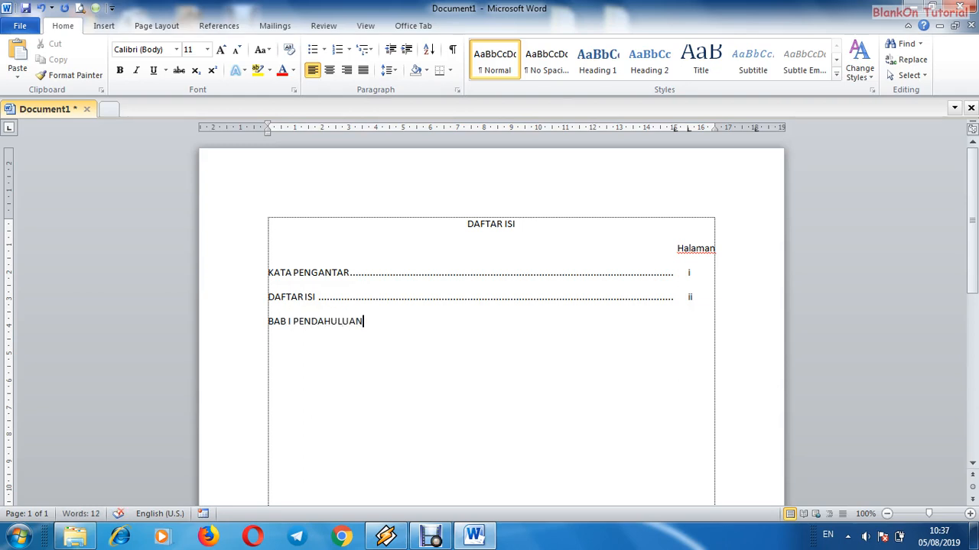
key("Tab")
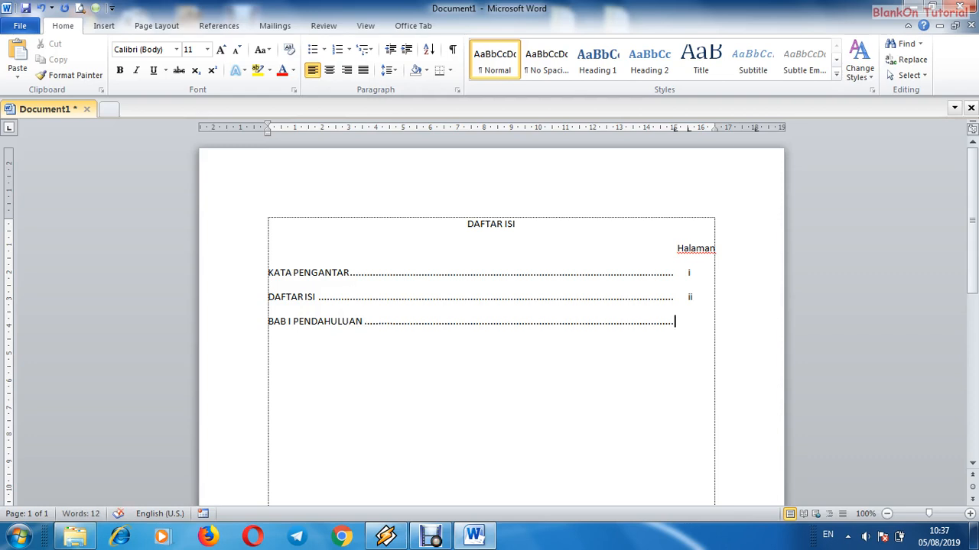
key("Tab")
type("1")
Add the sub-entry Latar Belakang below BAB I PENDAHULUAN using A. B. C. numbering, with a dotted leader and page number 2.
key("Return")
left_click(349, 49)
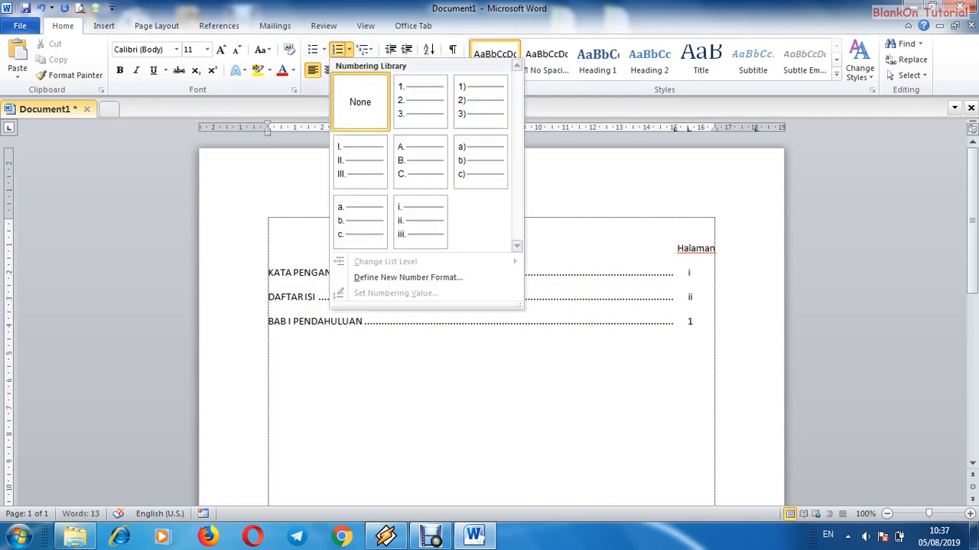
left_click(419, 162)
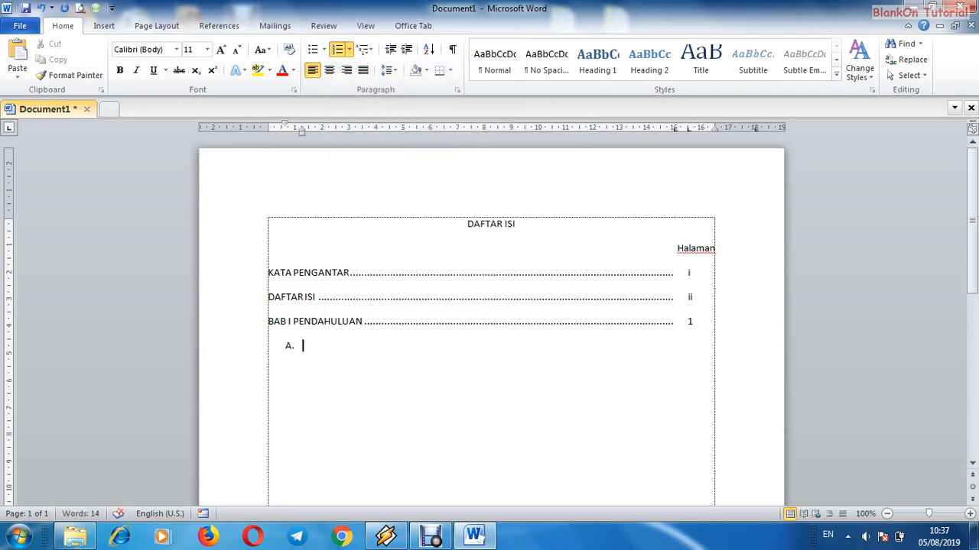
type("Latar Belakang")
key("Tab")
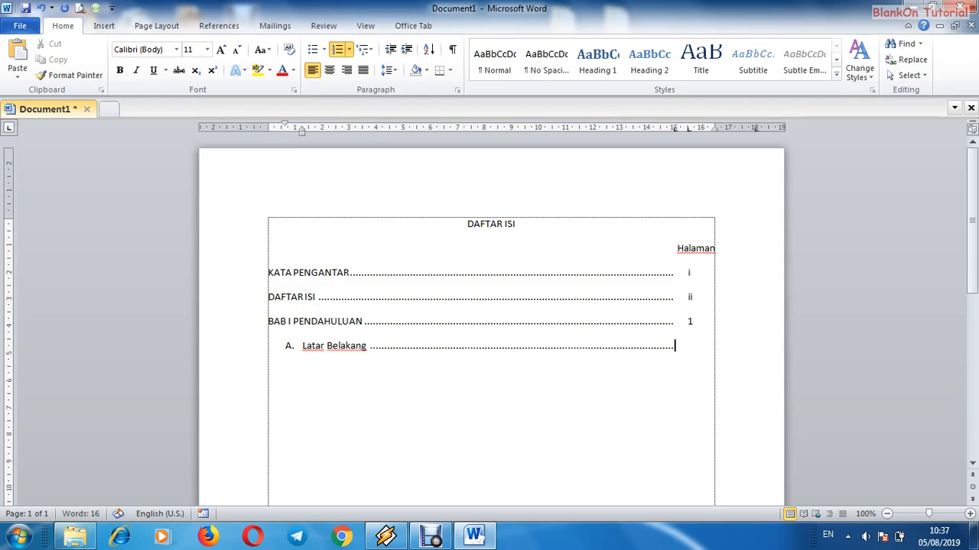
key("Tab")
type("2")
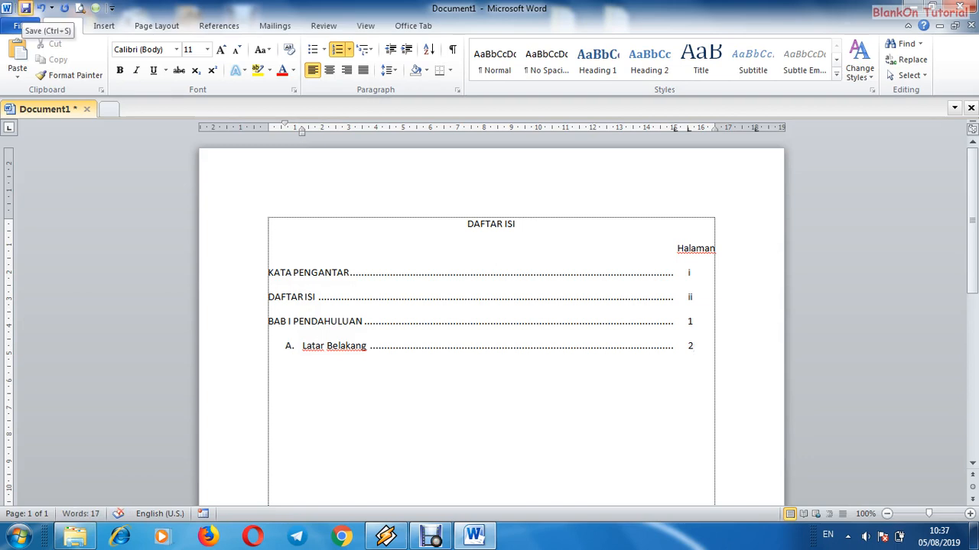
Save the document as a Word Document named DAFTAR ISI in the TUTORIAL EXCEL folder on drive Data 2 (E:).
left_click(25, 8)
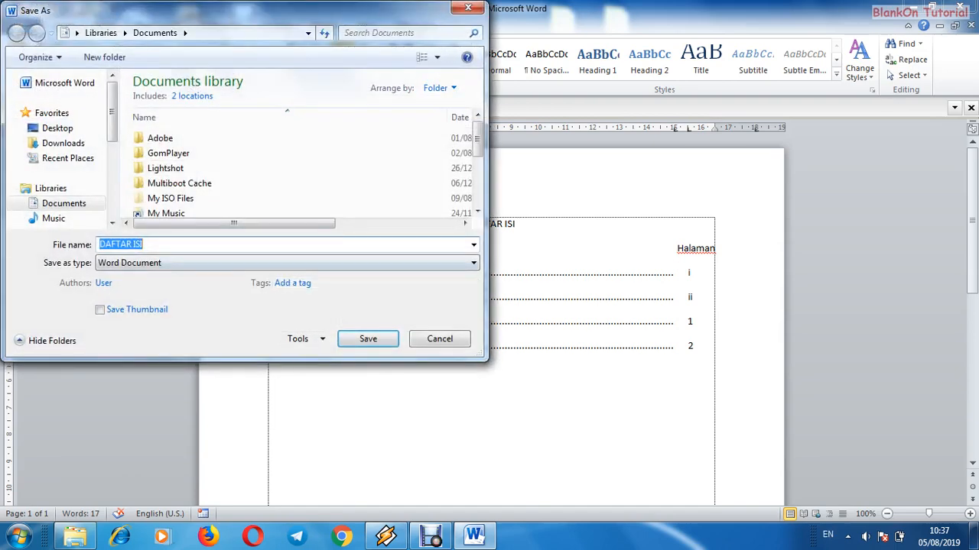
scroll(61, 152, "down", 4)
left_click(61, 151)
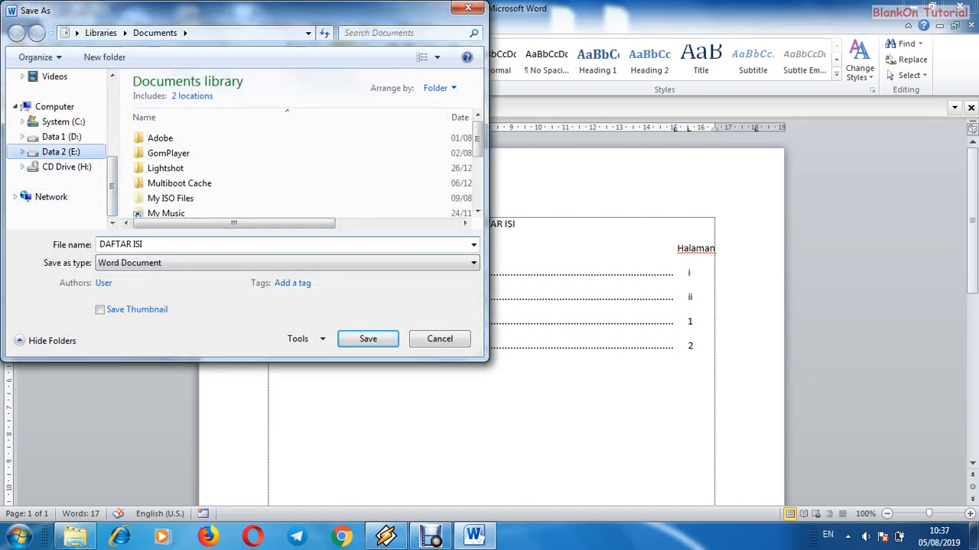
left_click(183, 189)
scroll(183, 194, "down", 2)
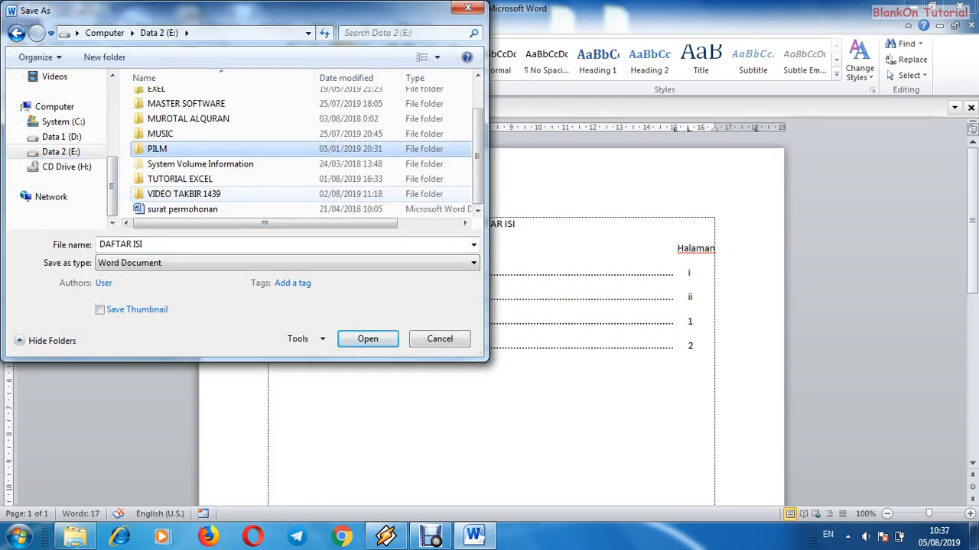
double_click(179, 178)
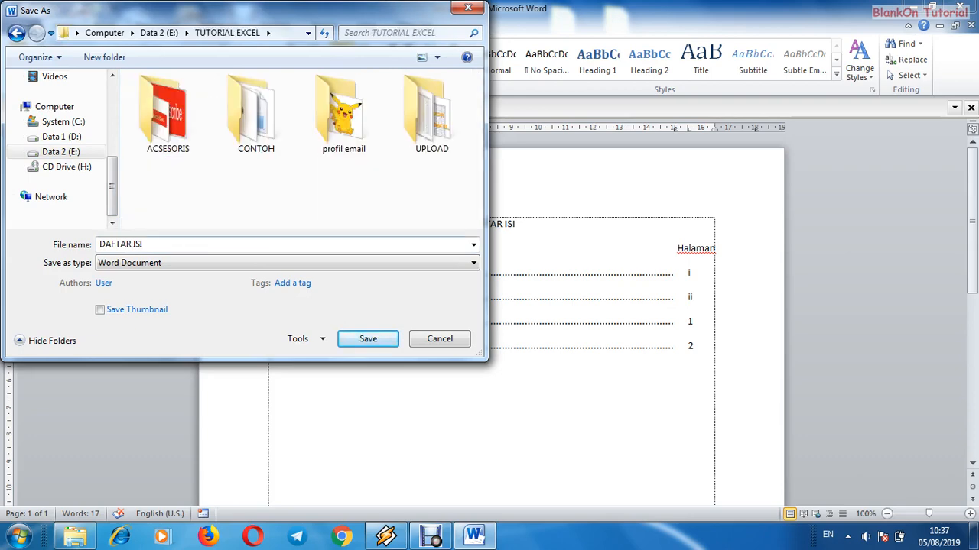
left_click(368, 339)
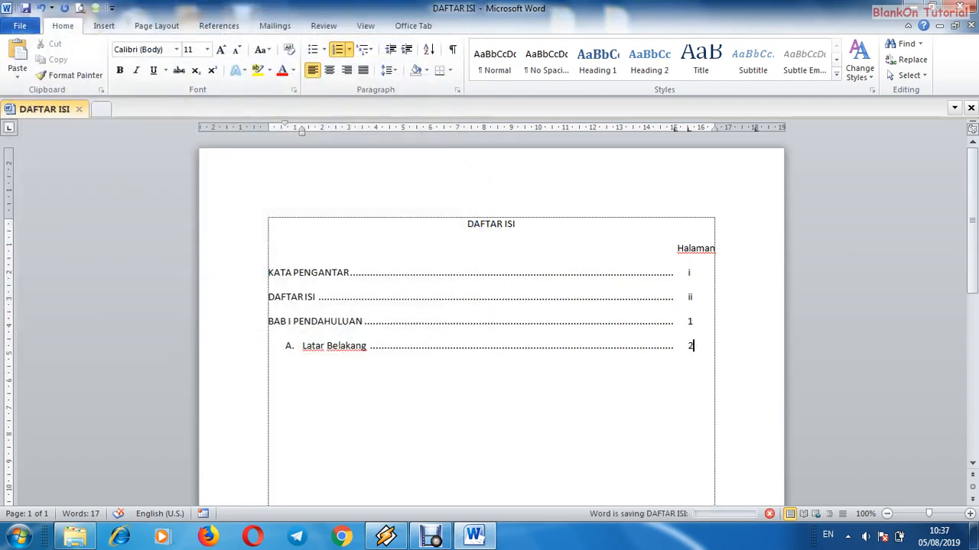